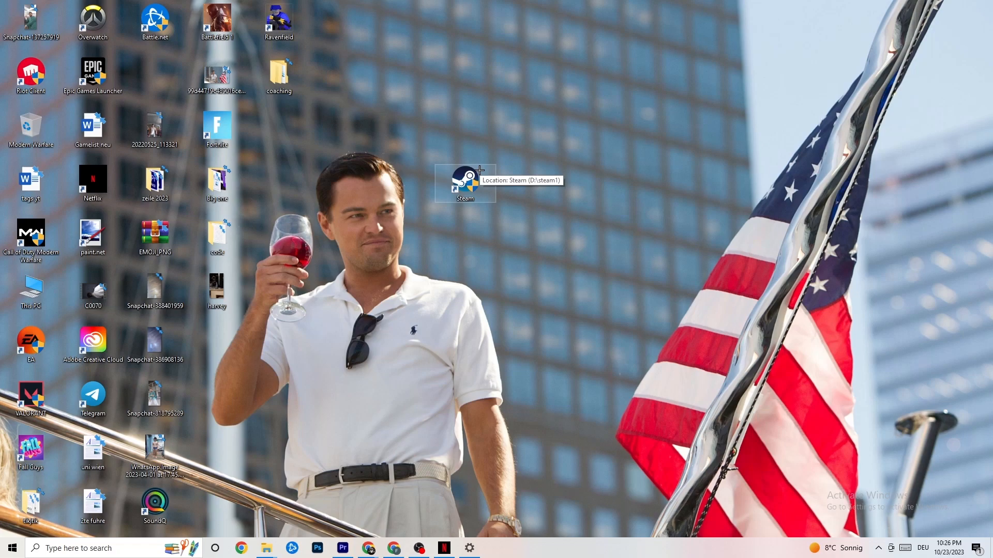
# Open the Steam shortcut's properties, review its compatibility mode and run-as-administrator settings, and accept the dialog
pyautogui.rightClick(474, 181)
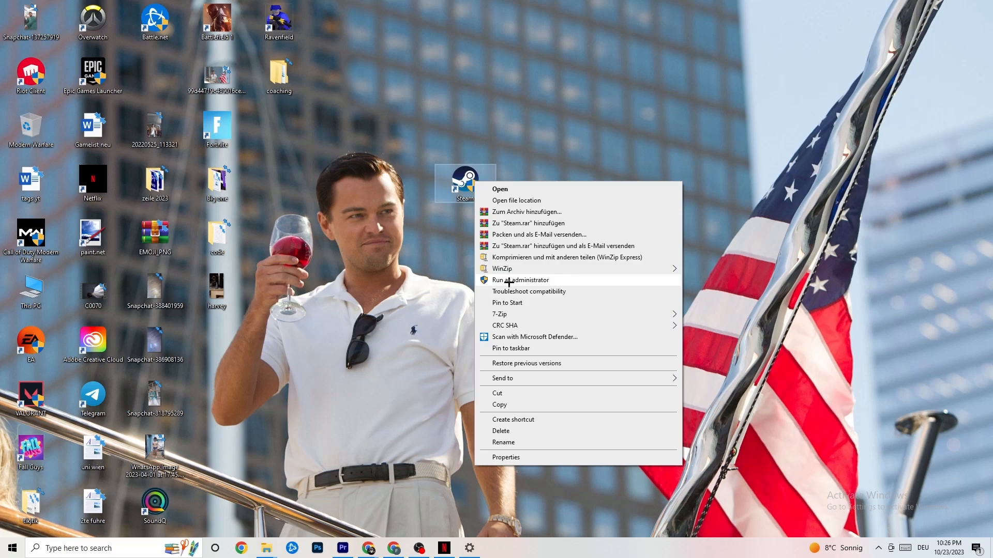
pyautogui.click(441, 276)
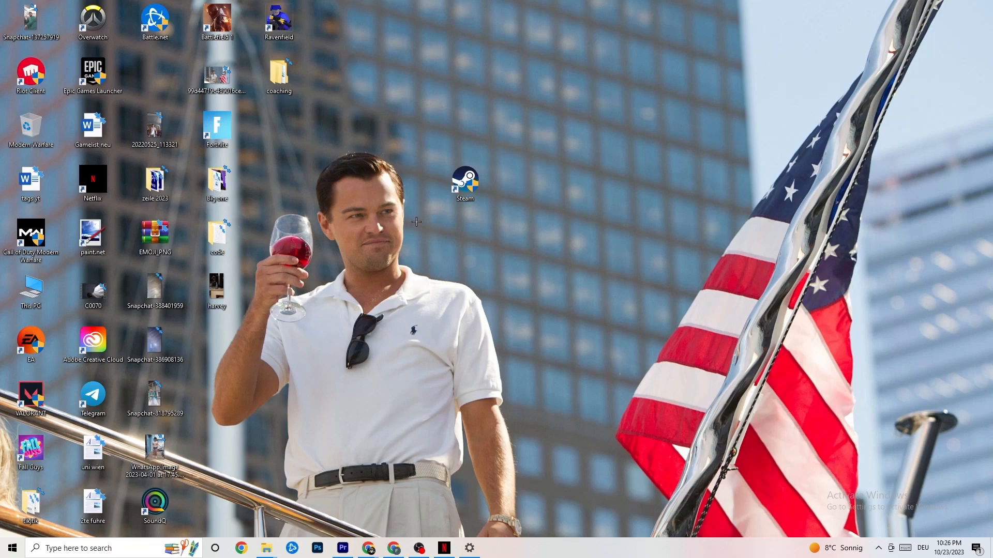
pyautogui.rightClick(464, 184)
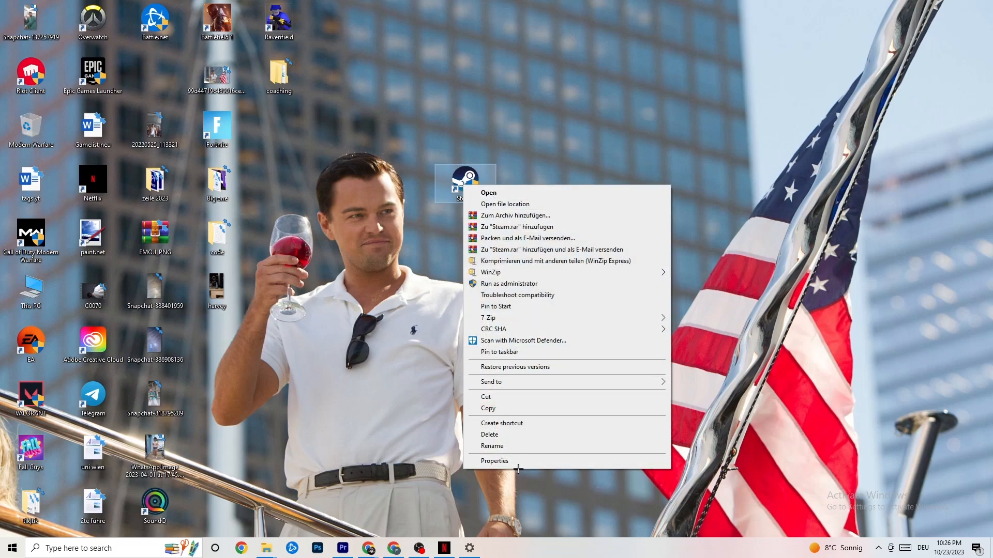
pyautogui.click(495, 462)
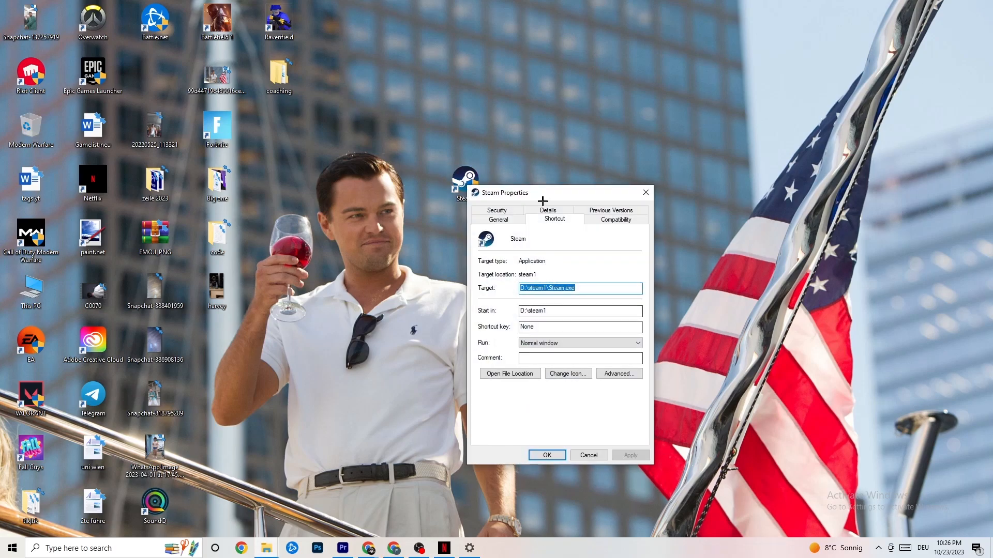
pyautogui.moveTo(540, 189); pyautogui.dragTo(487, 115)
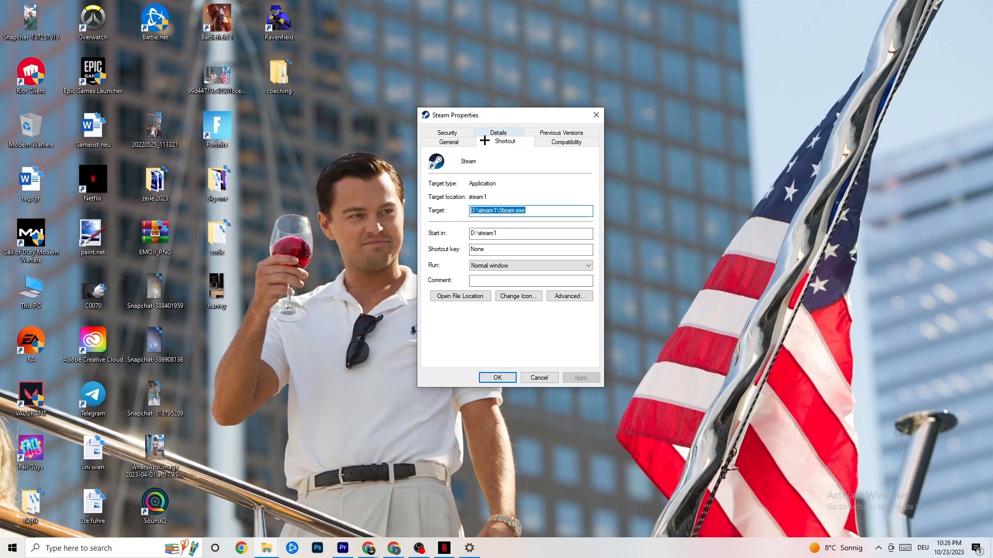
pyautogui.click(538, 140)
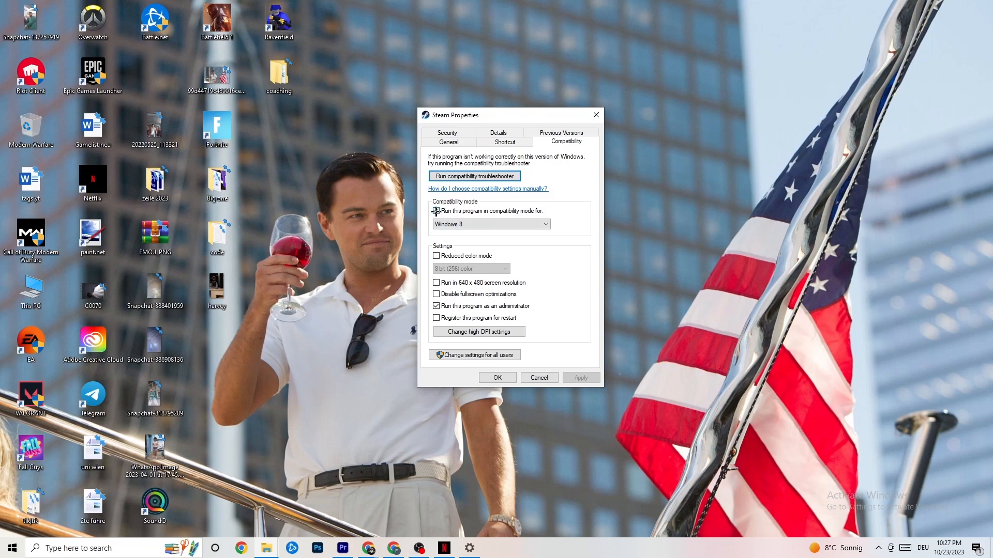
pyautogui.click(481, 224)
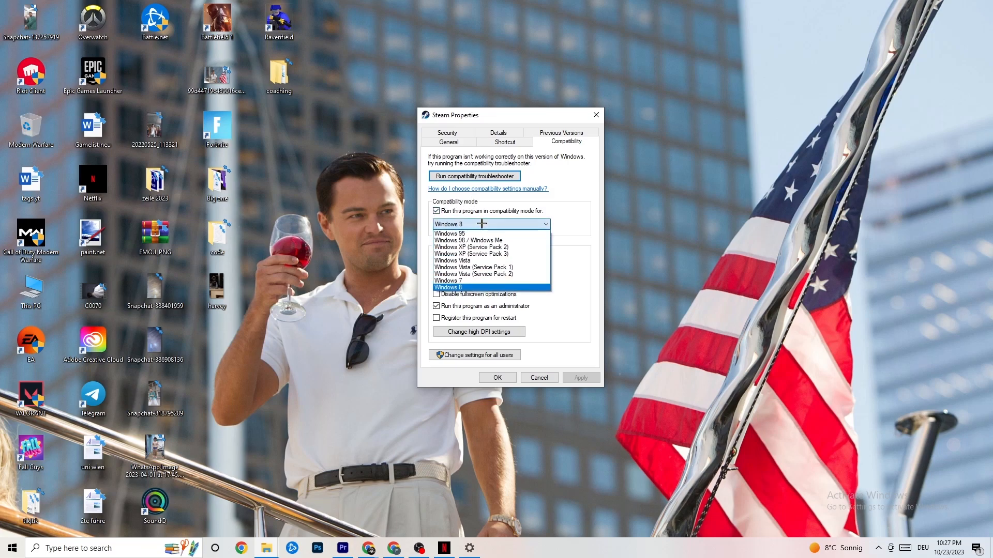
pyautogui.click(564, 240)
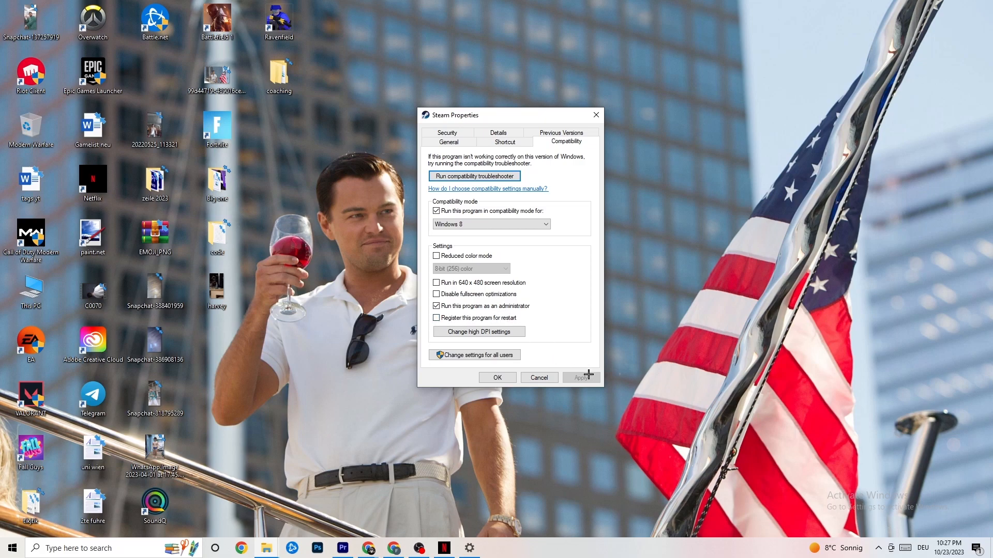
pyautogui.click(499, 380)
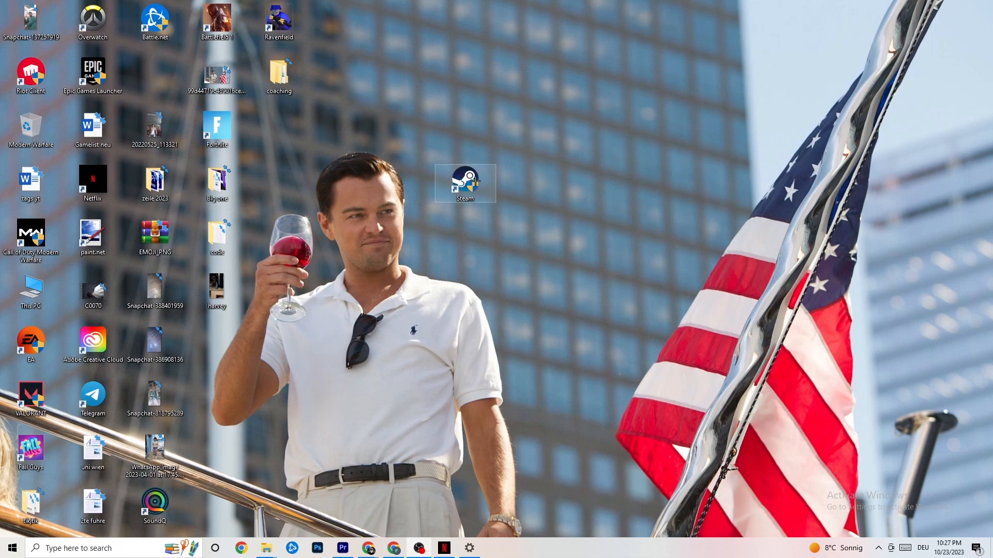
pyautogui.click(1, 555)
pyautogui.click(350, 498)
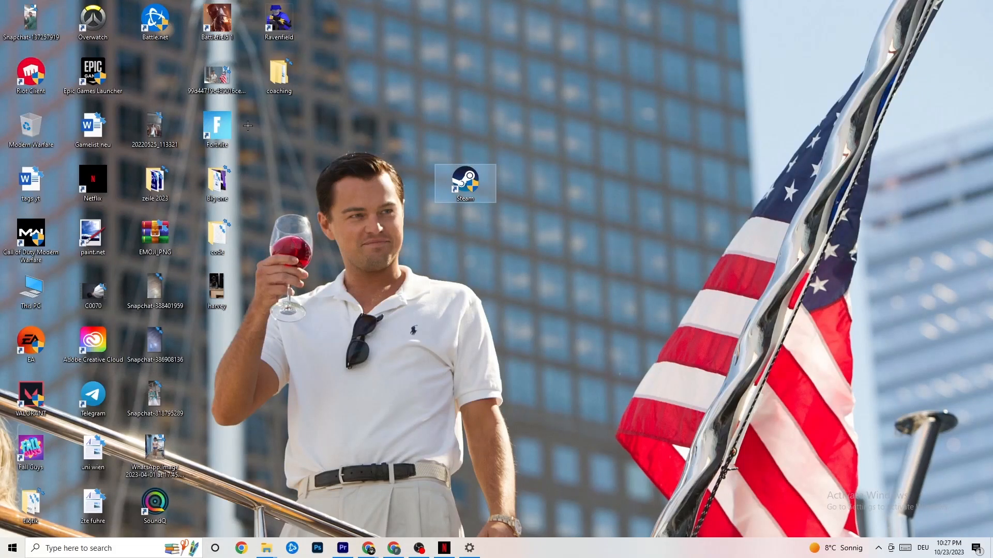
pyautogui.rightClick(456, 189)
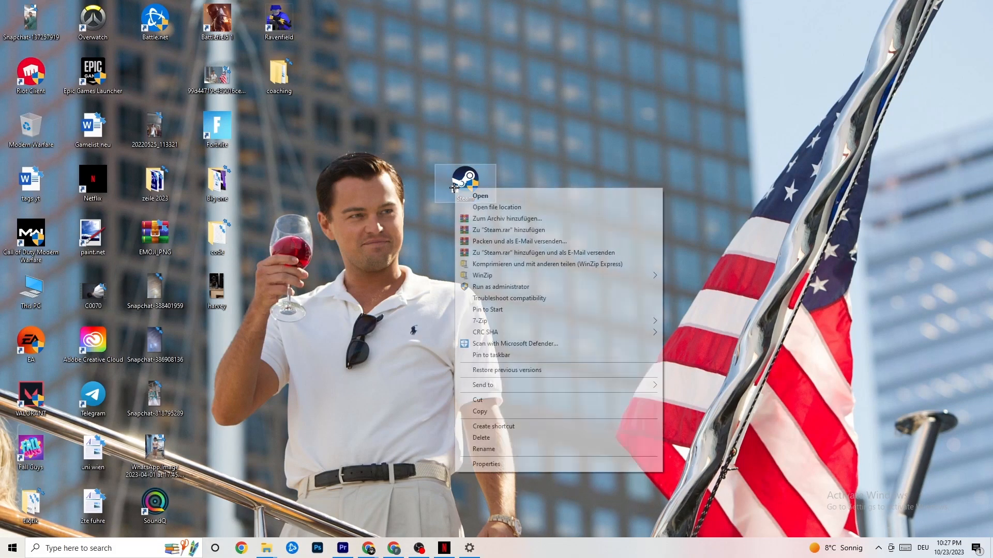
pyautogui.click(426, 290)
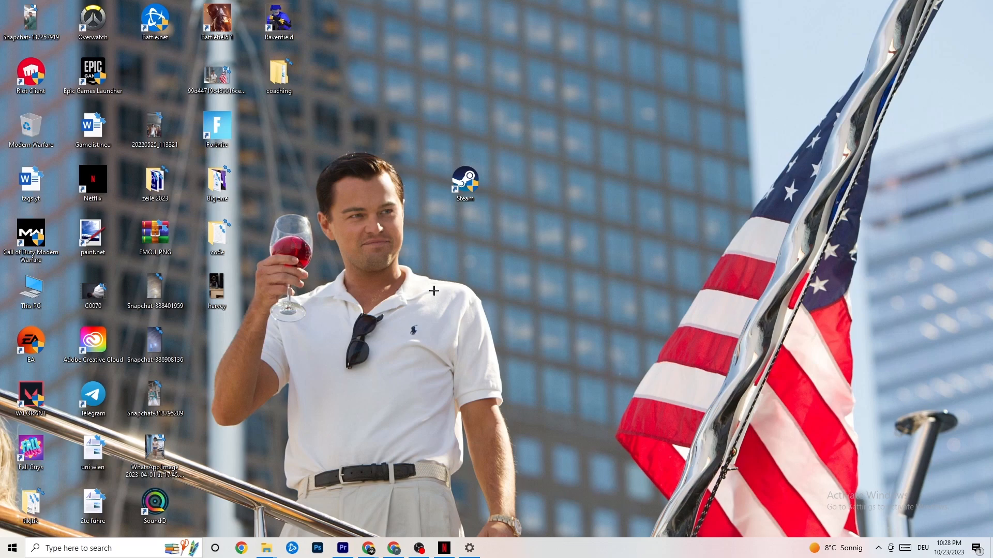
# Open Task Manager maximized and check the actions offered for the running Google Chrome app, without ending it
pyautogui.rightClick(551, 555)
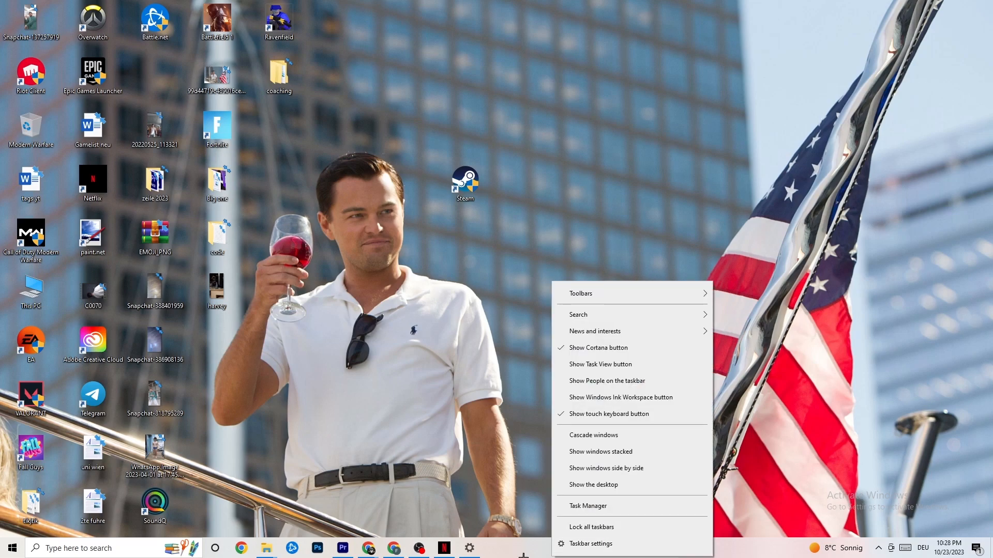
pyautogui.click(594, 506)
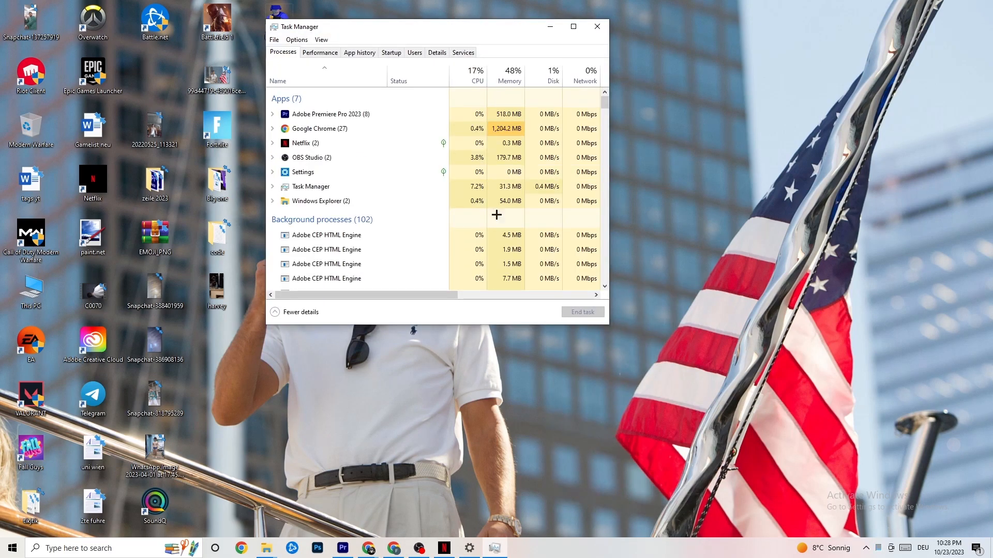
pyautogui.click(574, 26)
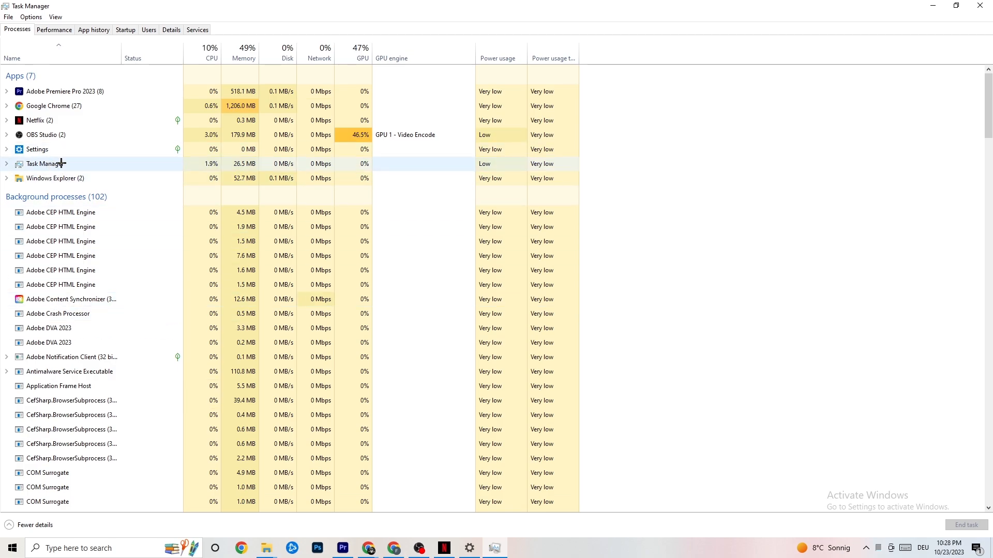
pyautogui.rightClick(71, 106)
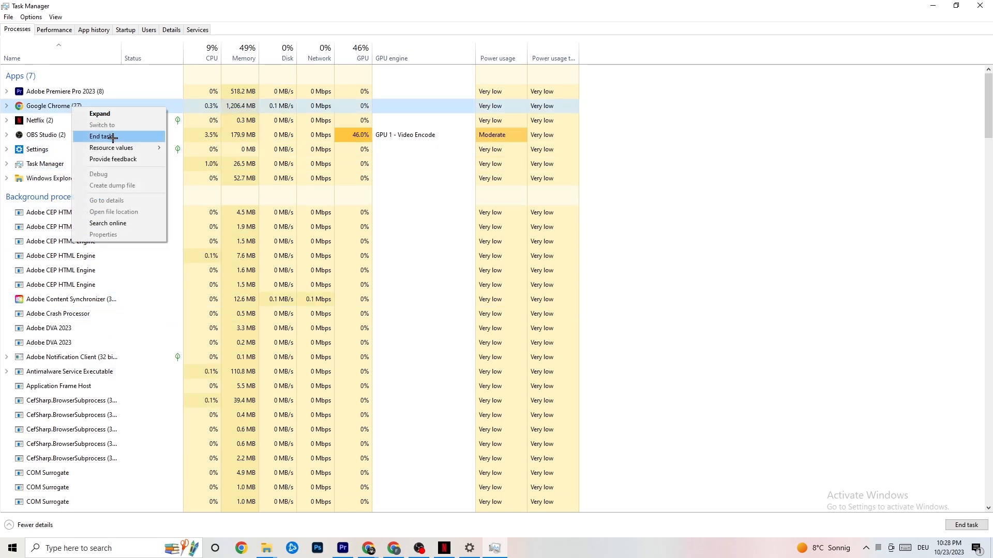
pyautogui.click(705, 125)
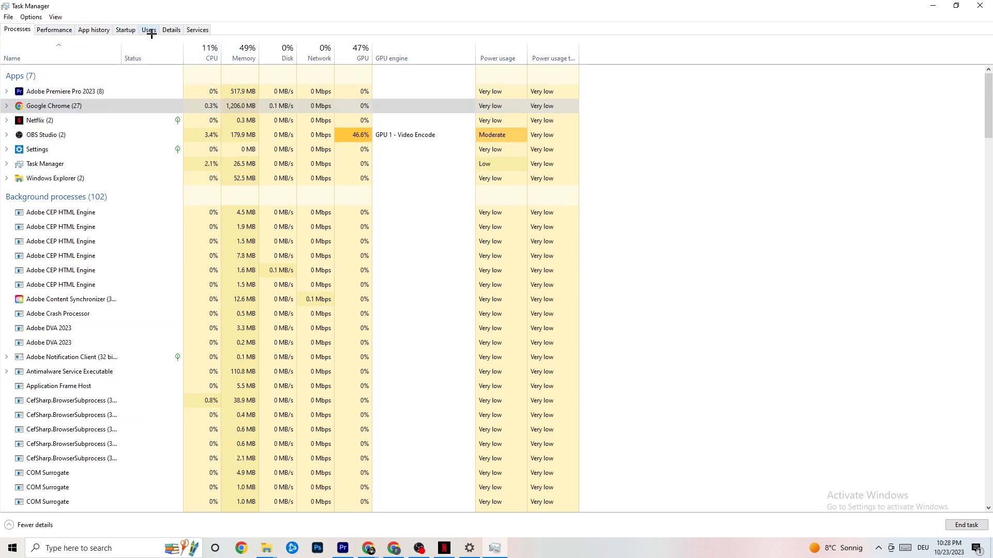
# Show the detailed process list in Task Manager and examine the priority levels available for the Adobe Premiere Pro process
pyautogui.click(170, 29)
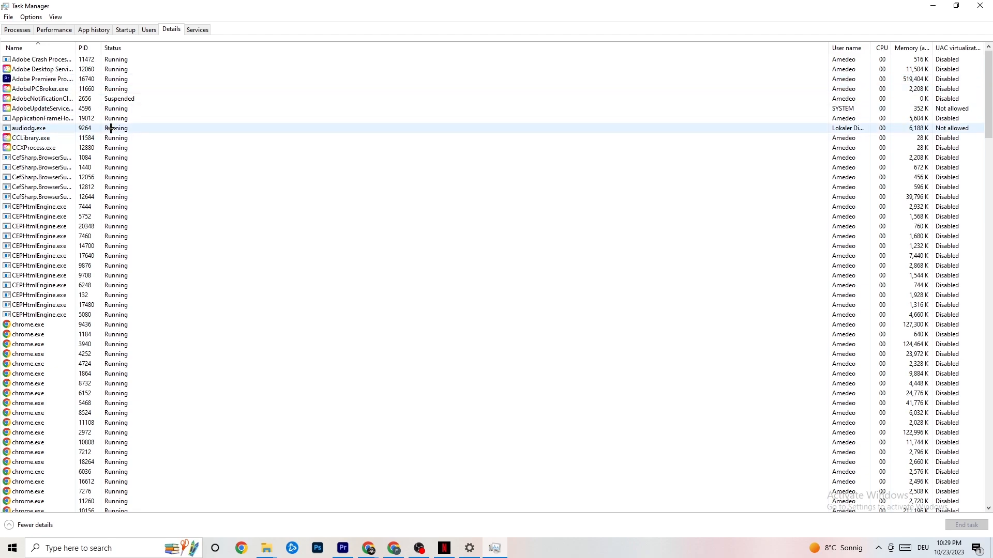
pyautogui.rightClick(54, 80)
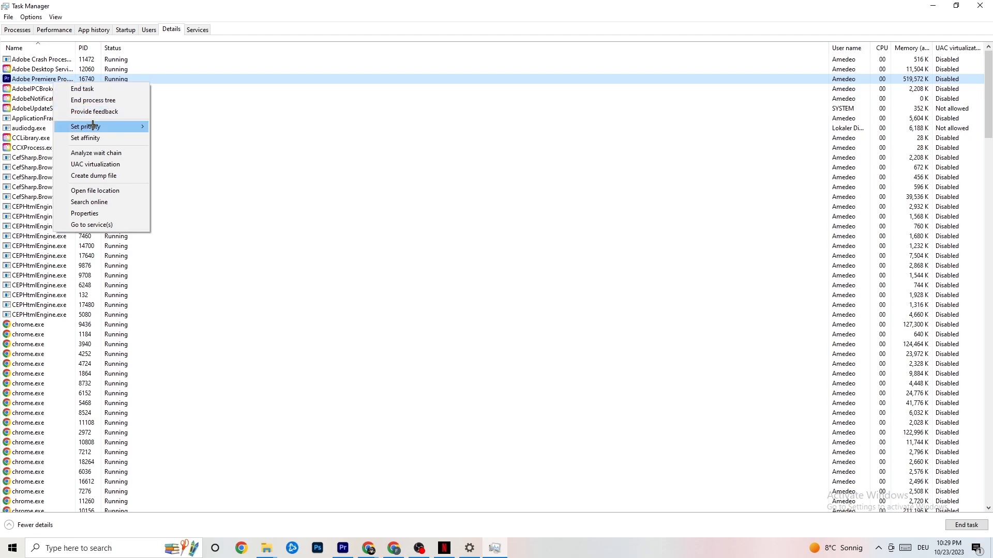
pyautogui.moveTo(95, 128)
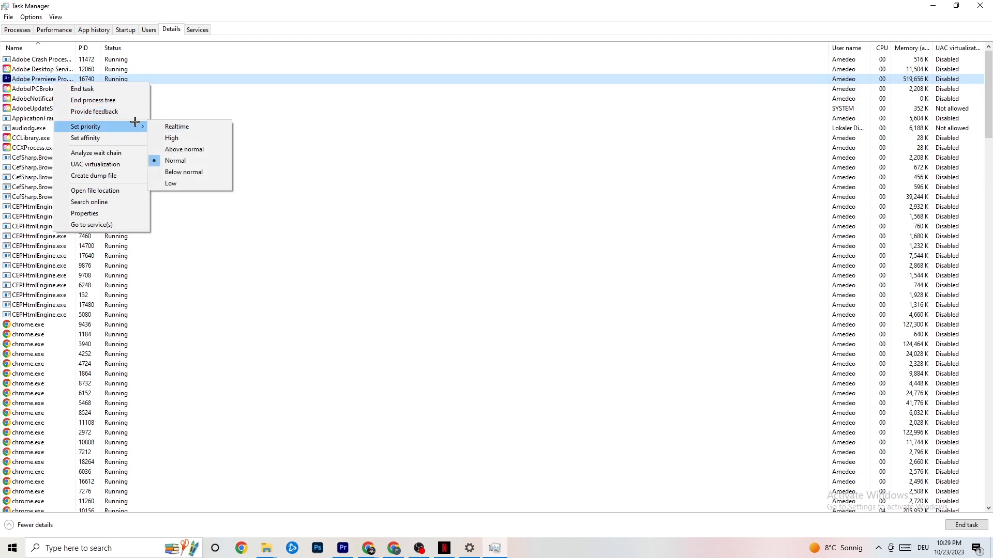
pyautogui.moveTo(137, 124)
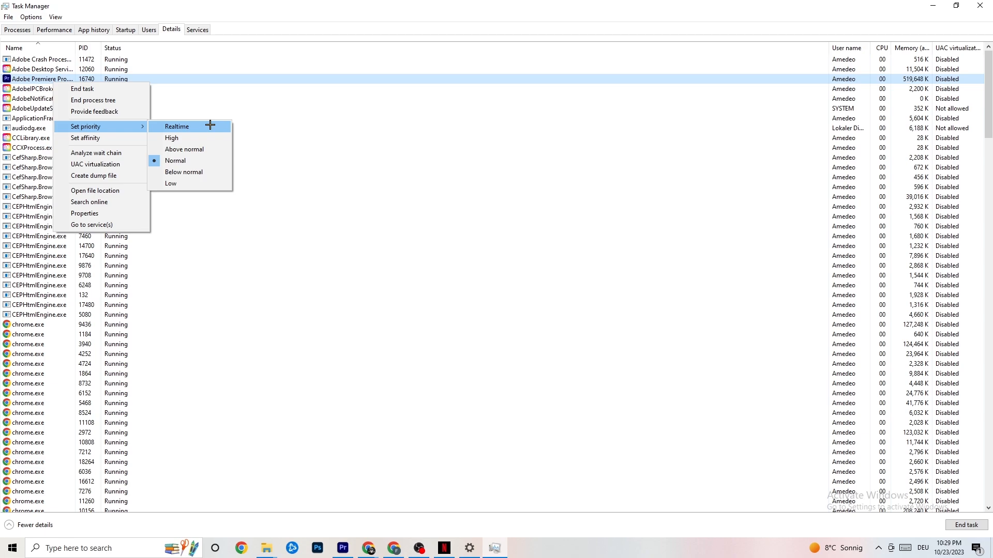
pyautogui.click(268, 109)
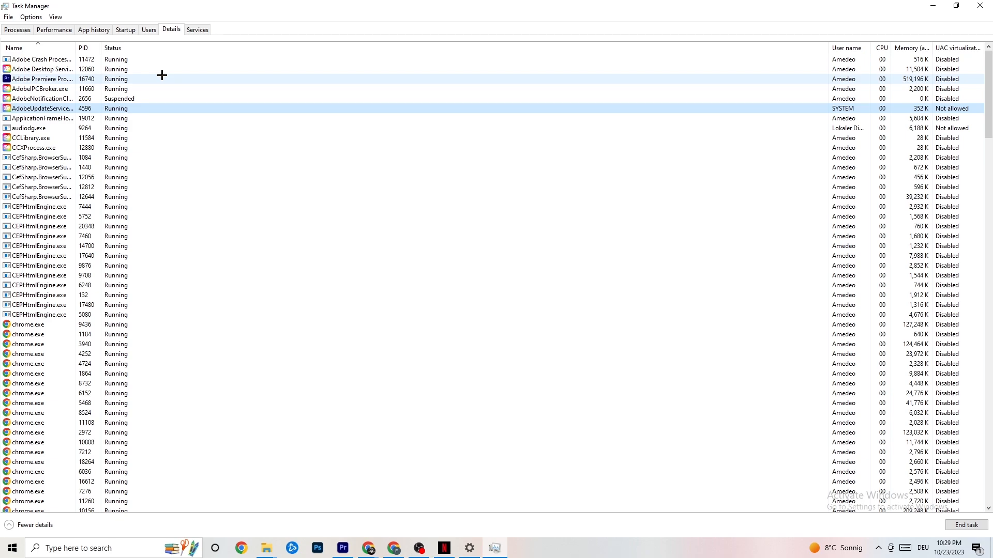
# Review the startup apps and the options for the Razer Synapse entry, and close Task Manager
pyautogui.click(125, 30)
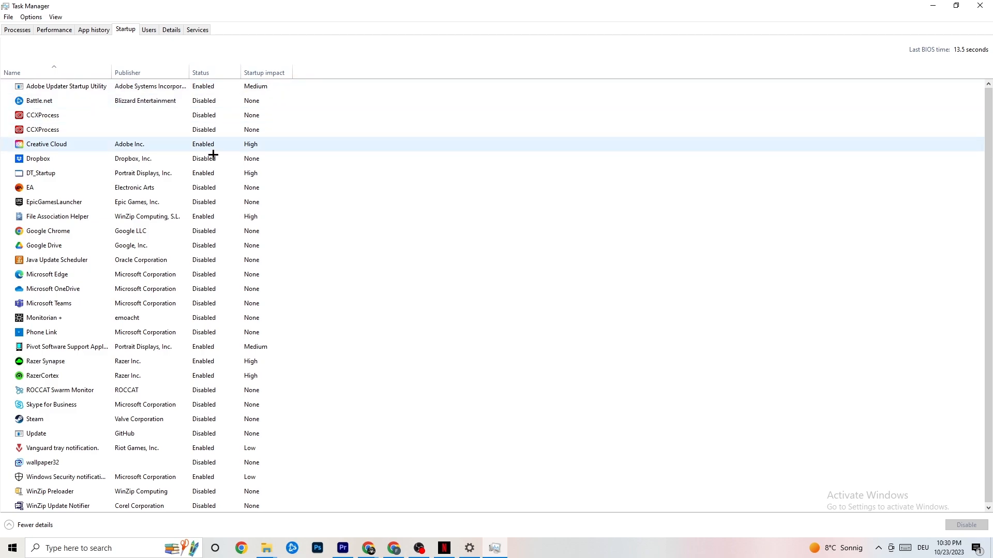
pyautogui.rightClick(202, 362)
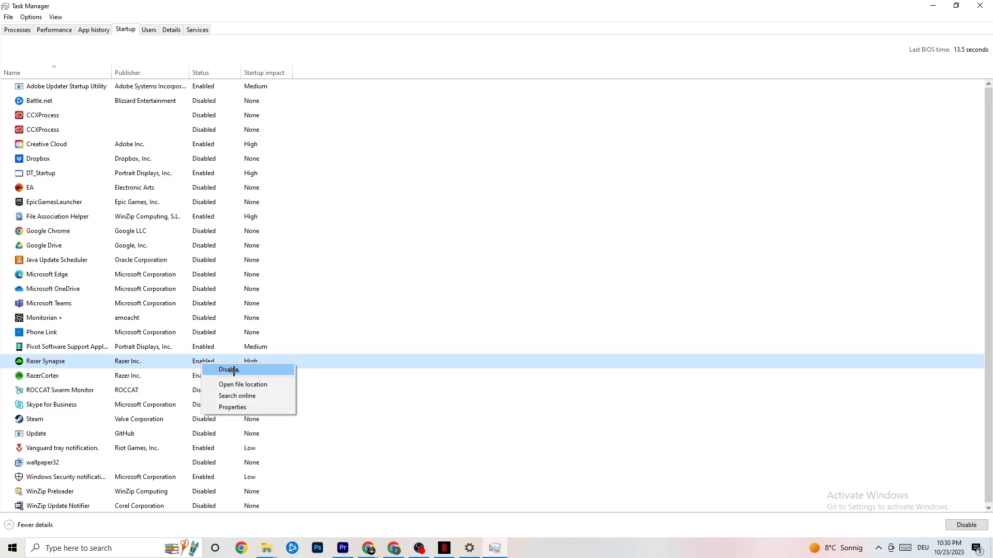
pyautogui.click(511, 52)
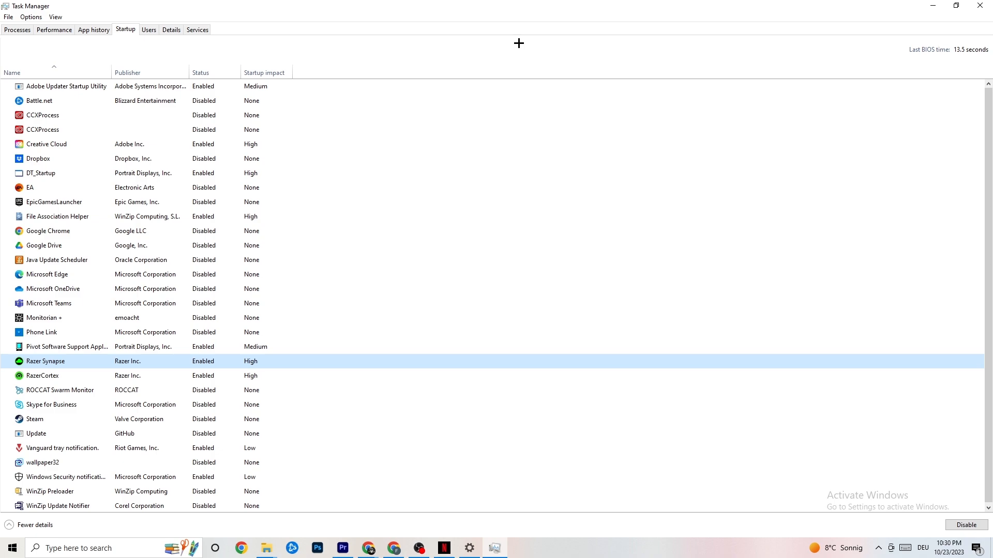
pyautogui.click(974, 4)
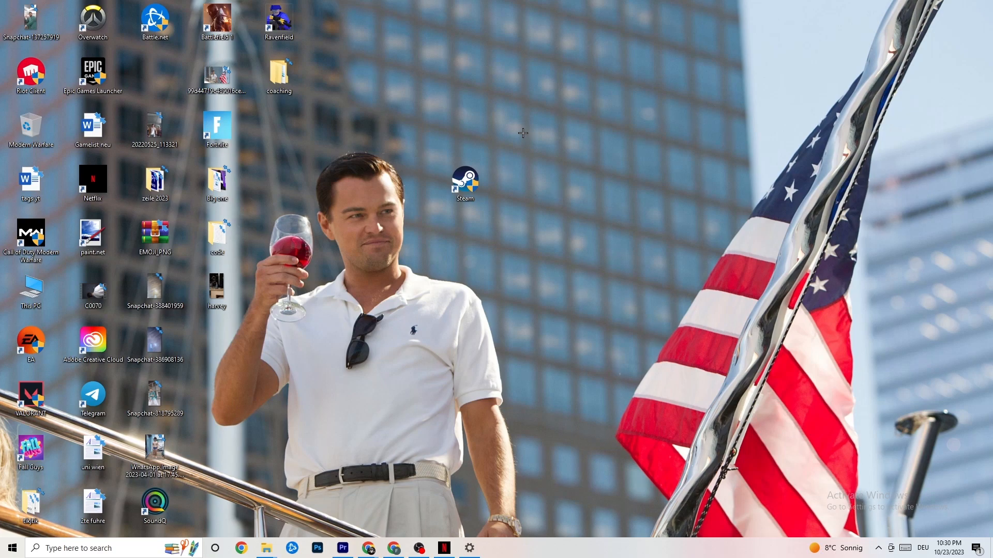
# Open the Windows display settings and examine the scaling choices for text, apps and other items
pyautogui.click(8, 553)
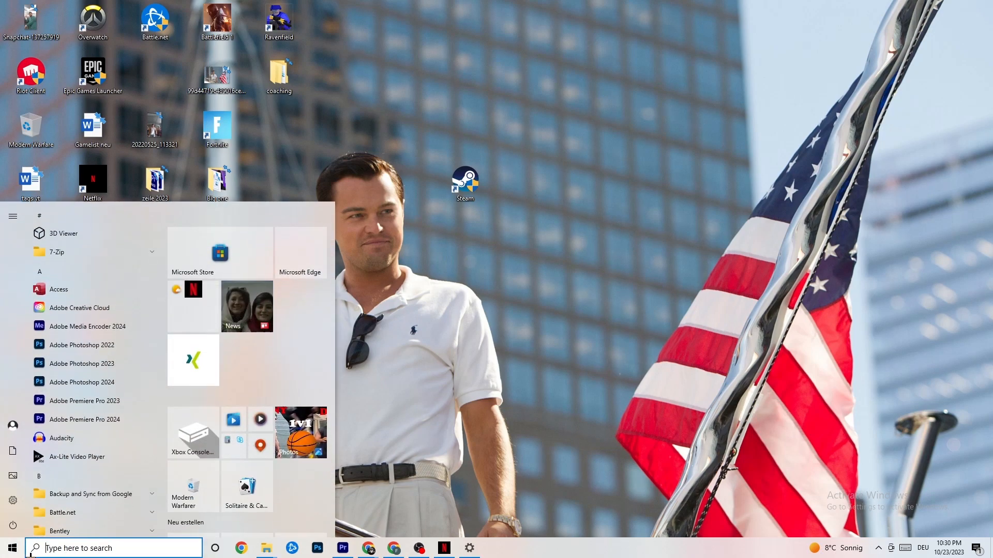
pyautogui.click(13, 500)
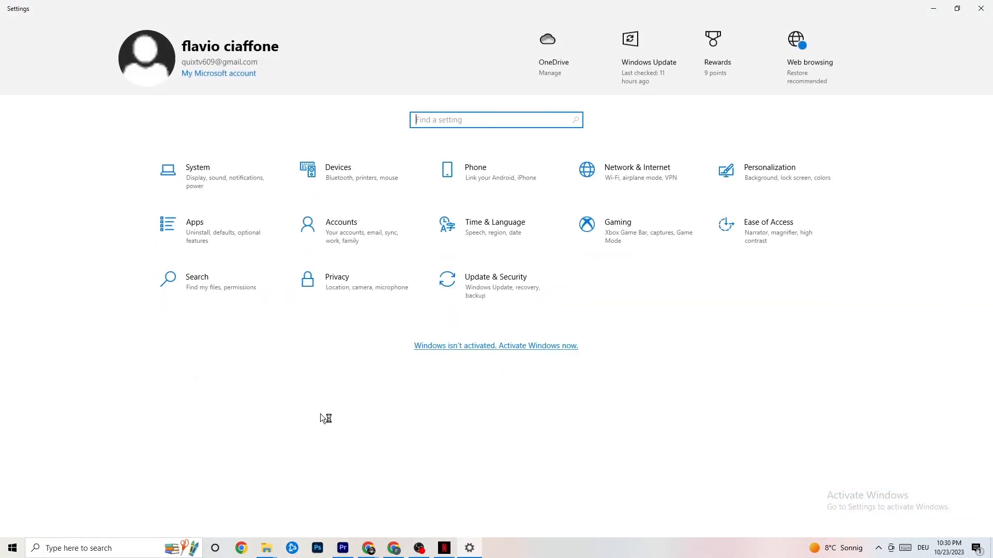
pyautogui.click(218, 175)
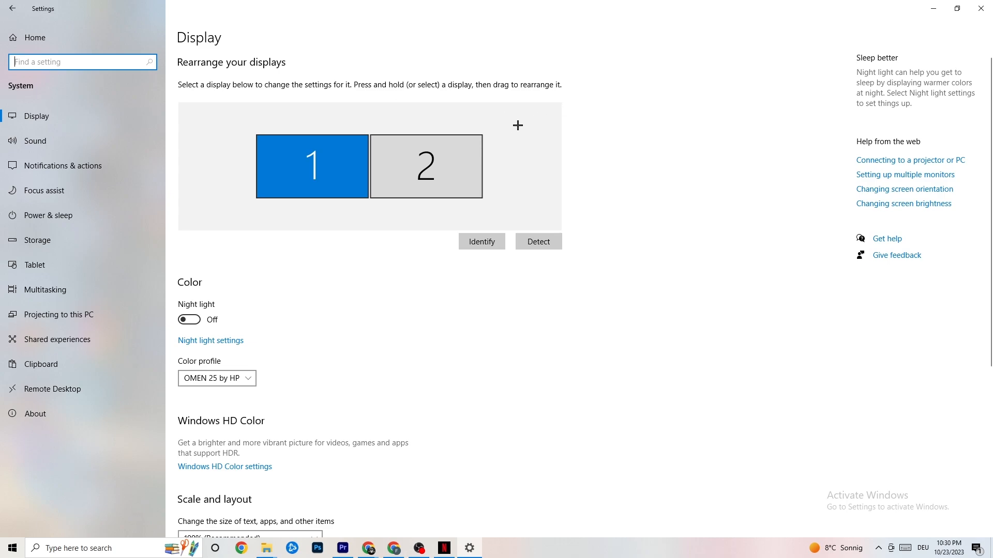
pyautogui.scroll(-5, 483, 116)
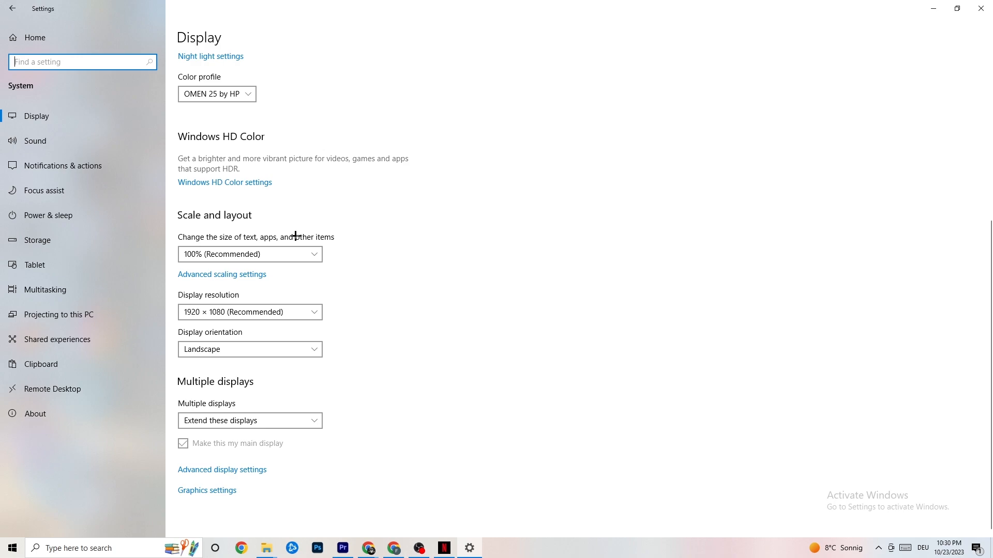
pyautogui.click(291, 254)
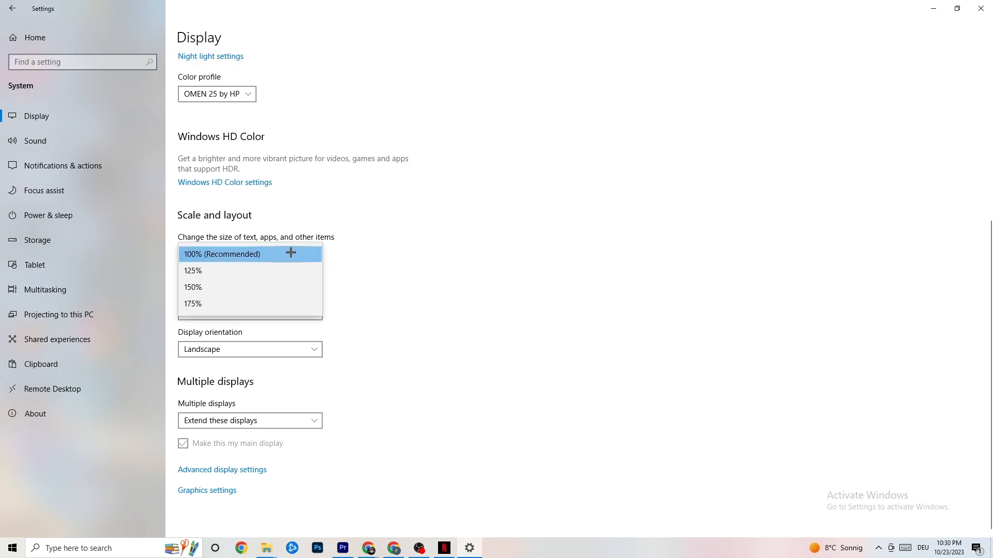
pyautogui.click(393, 201)
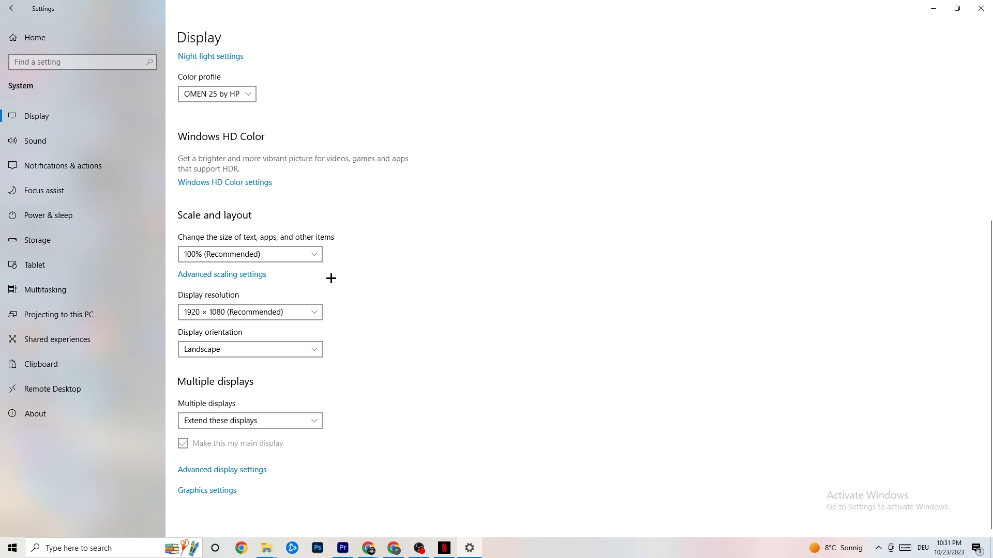
# Review the available power plans through the additional power and sleep settings, and close the Power Options window
pyautogui.click(62, 214)
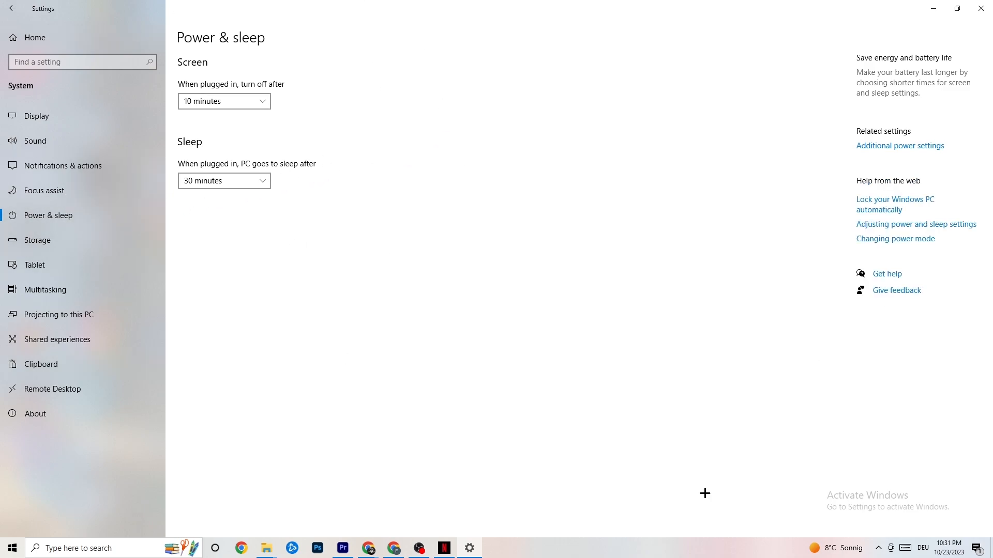
pyautogui.click(920, 145)
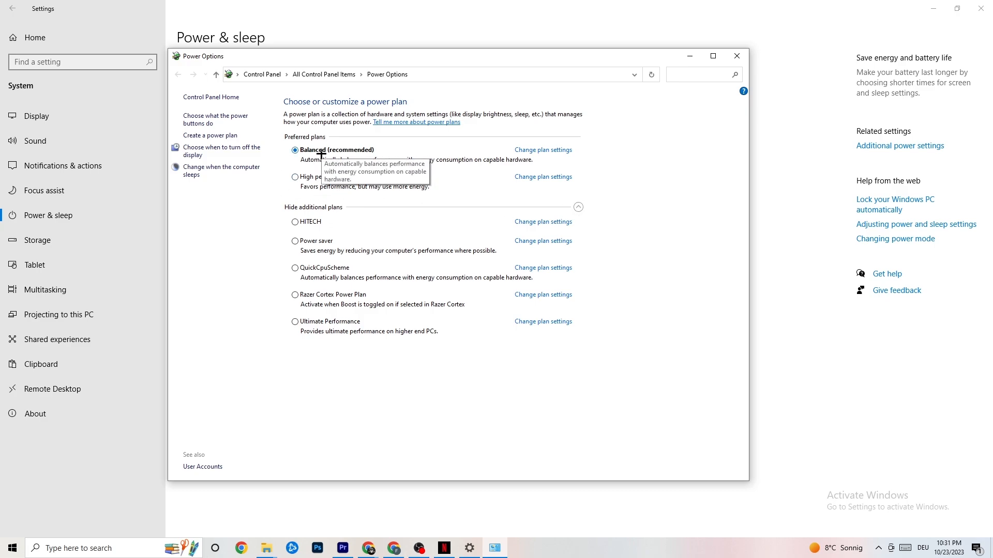
pyautogui.click(736, 56)
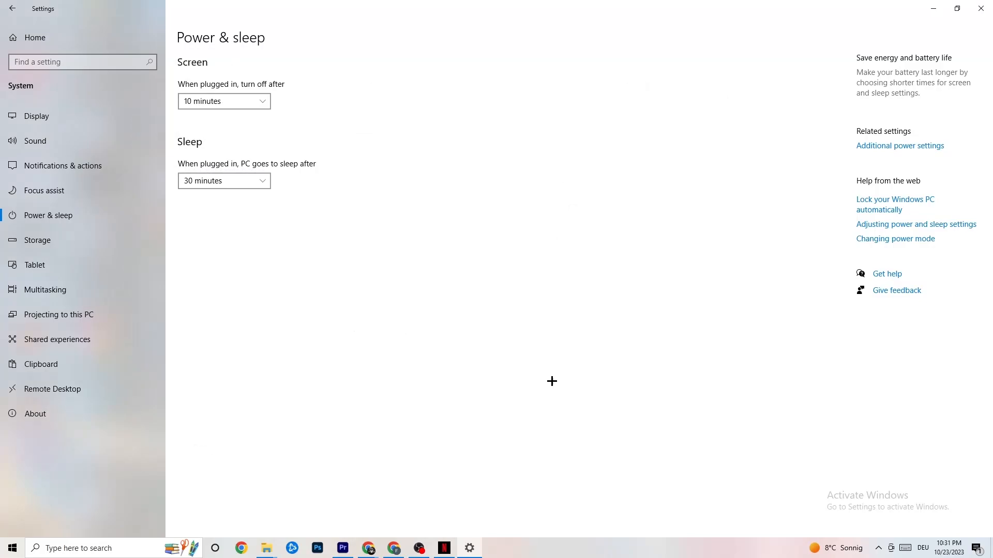
# Open the Storage Sense configuration in the storage settings and examine how often it can be set to run
pyautogui.click(78, 250)
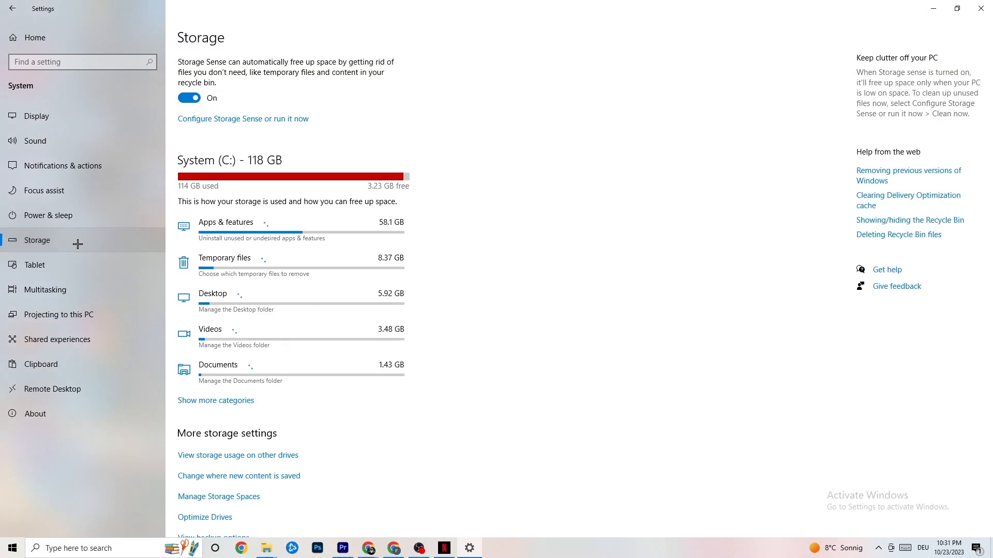
pyautogui.click(235, 120)
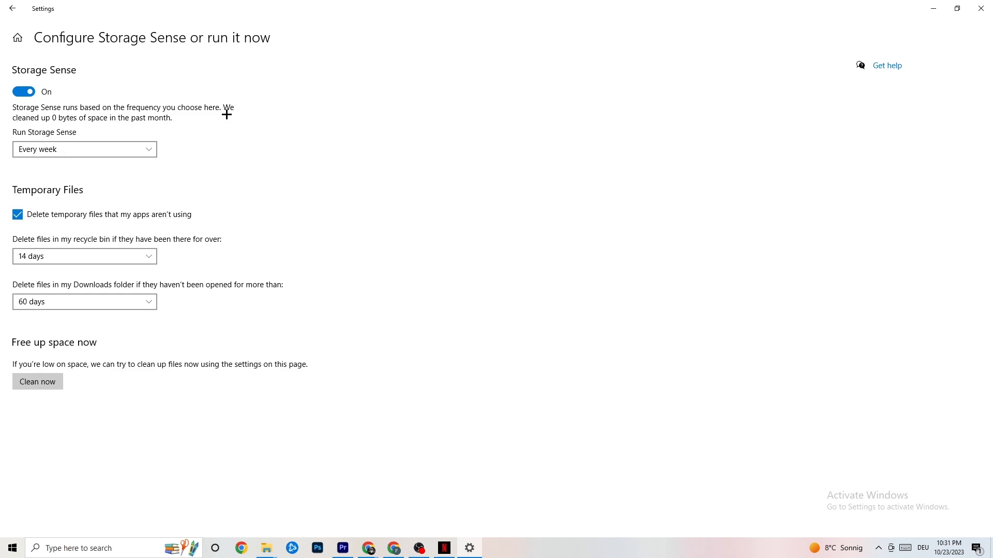
pyautogui.click(111, 149)
pyautogui.click(110, 151)
pyautogui.click(115, 150)
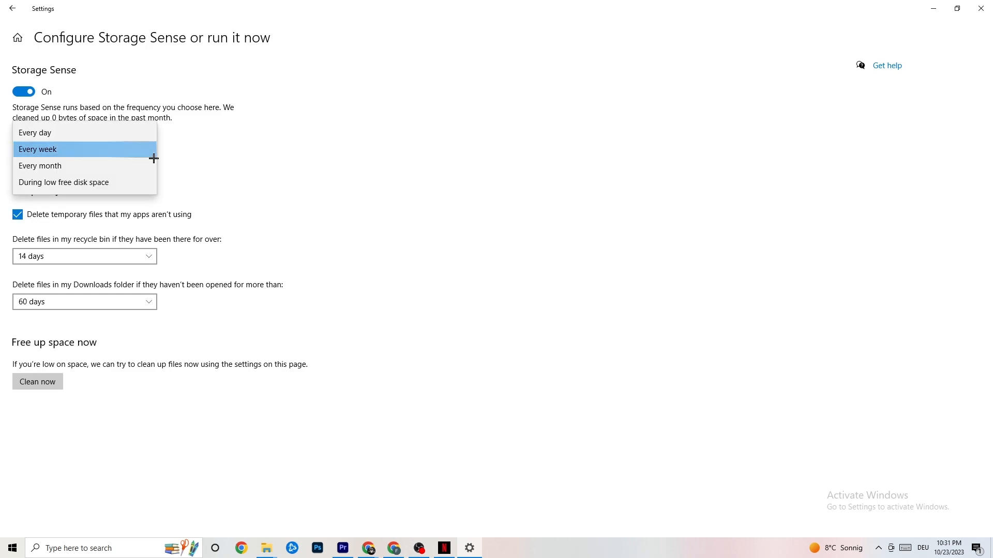
pyautogui.click(263, 205)
# Review the deletion periods available for recycle bin and Downloads folder files, and leave the Storage Sense configuration
pyautogui.click(115, 253)
pyautogui.click(349, 206)
pyautogui.click(124, 303)
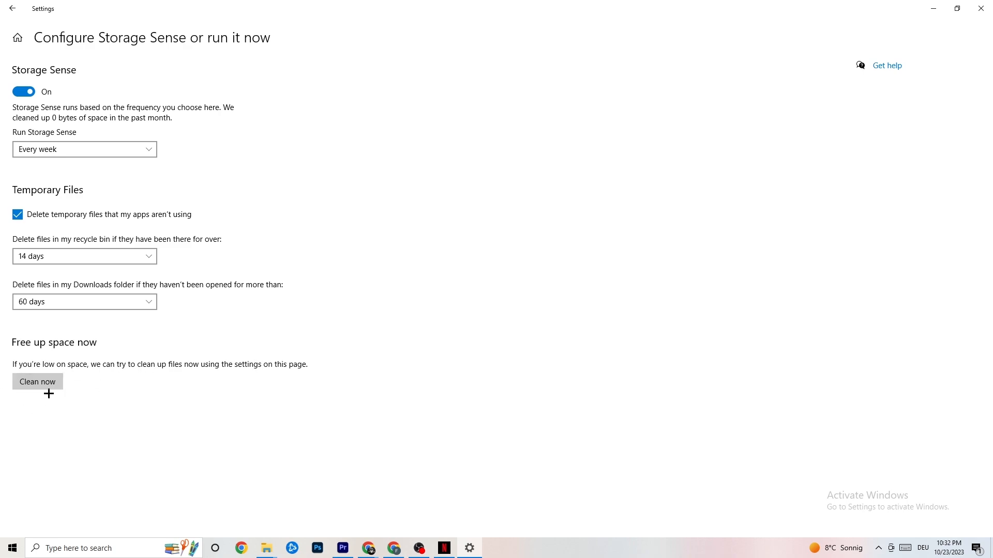
pyautogui.click(11, 8)
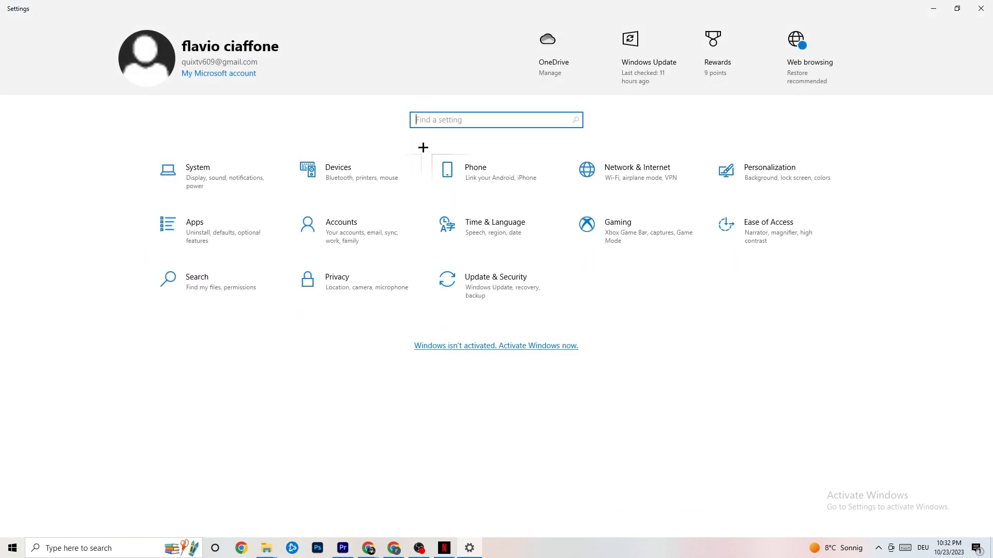
# Review the background recording options under game captures and the Game Mode setting, and return to the Settings home page
pyautogui.click(661, 236)
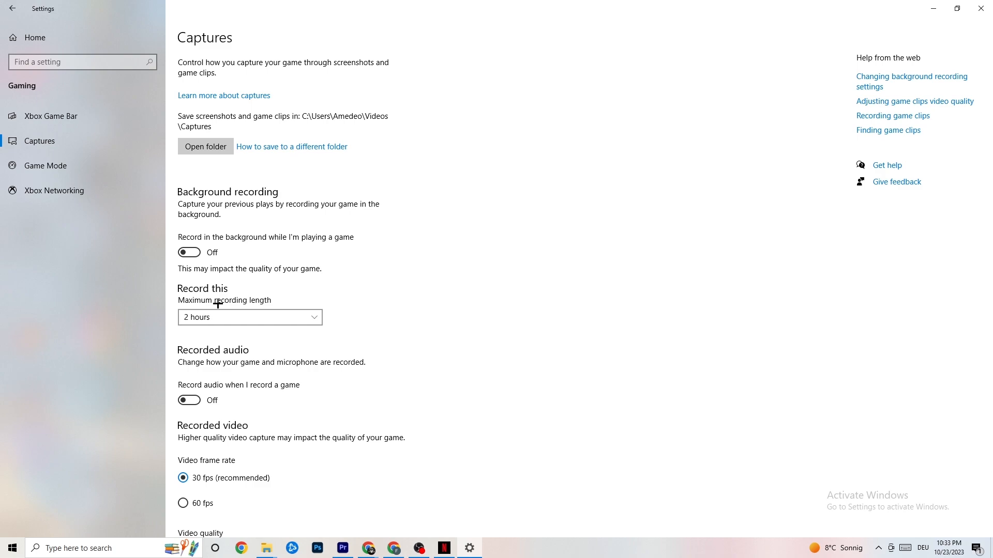
pyautogui.click(92, 173)
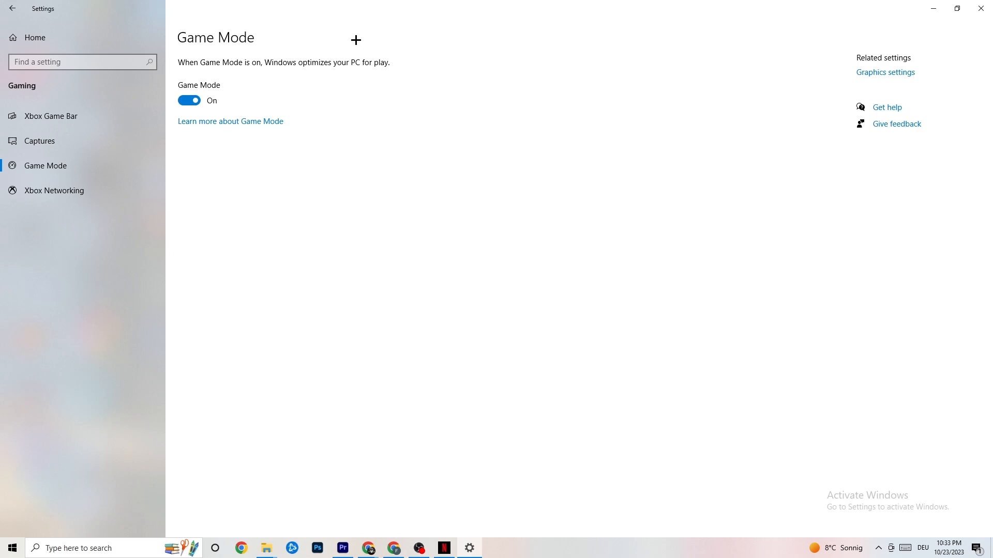
pyautogui.click(12, 8)
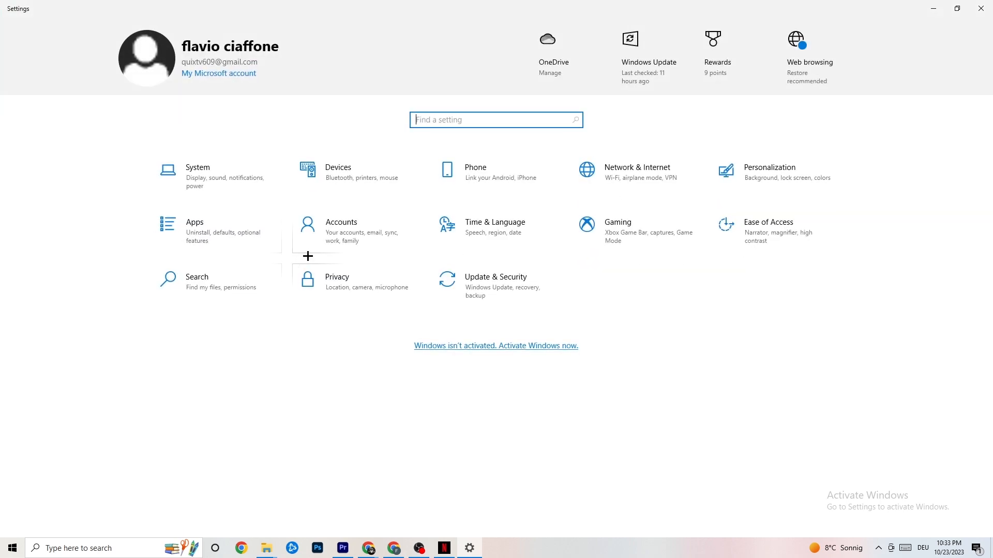
# Review the Troubleshoot and Windows Update pages in the Update & Security settings, and close Settings
pyautogui.click(519, 297)
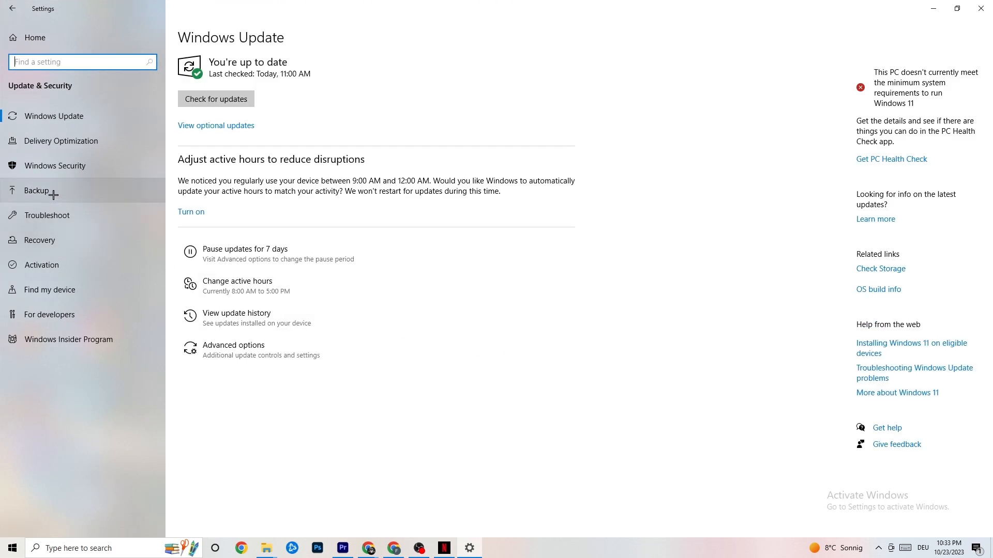
pyautogui.click(59, 210)
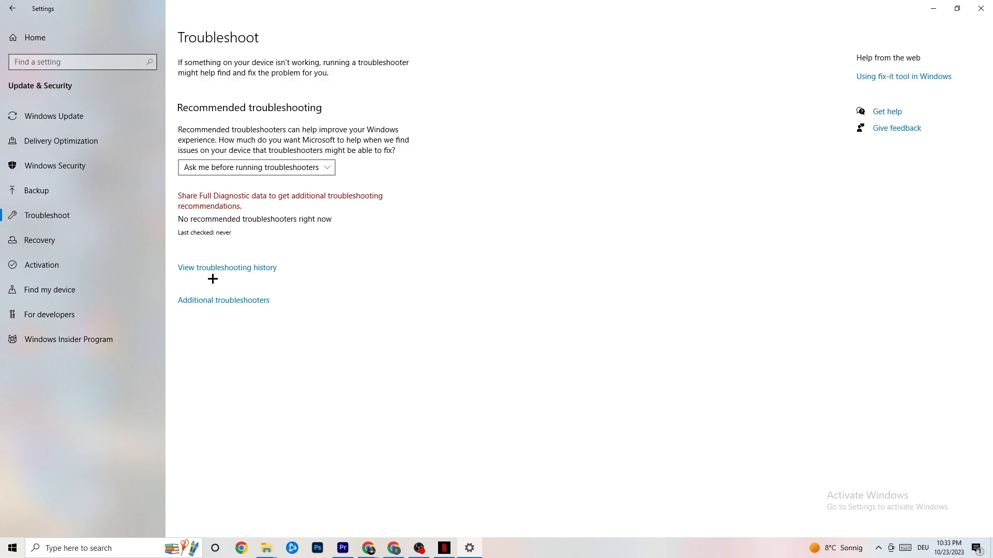
pyautogui.click(79, 120)
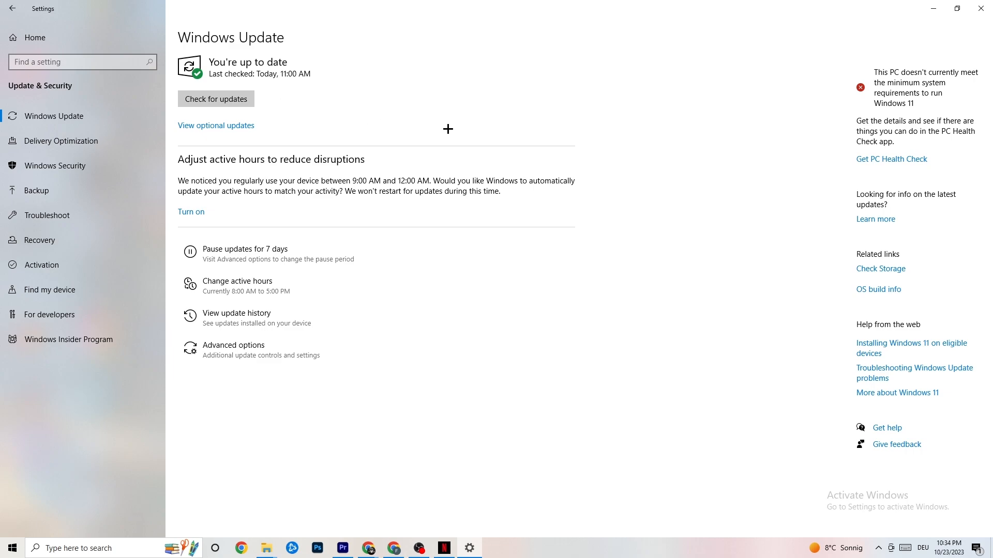
pyautogui.click(970, 12)
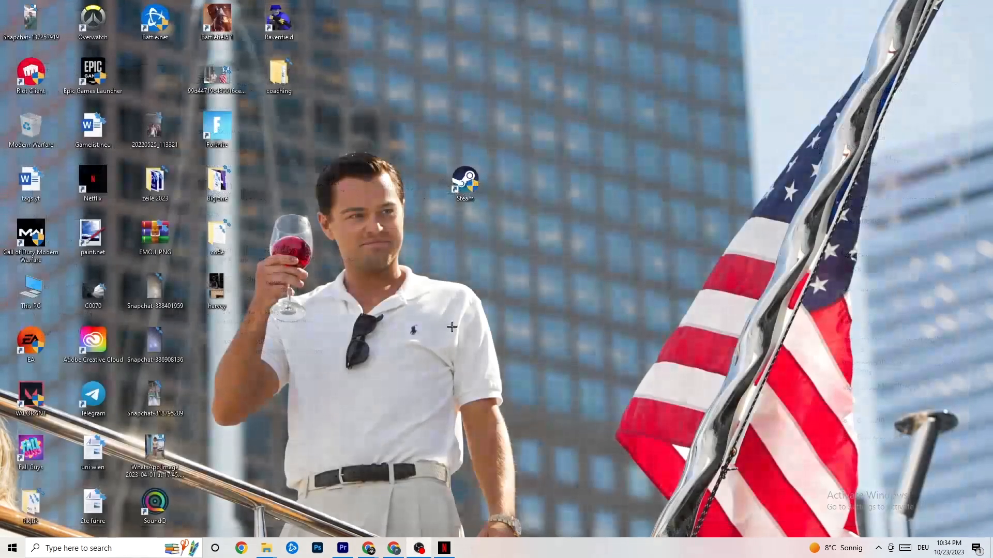